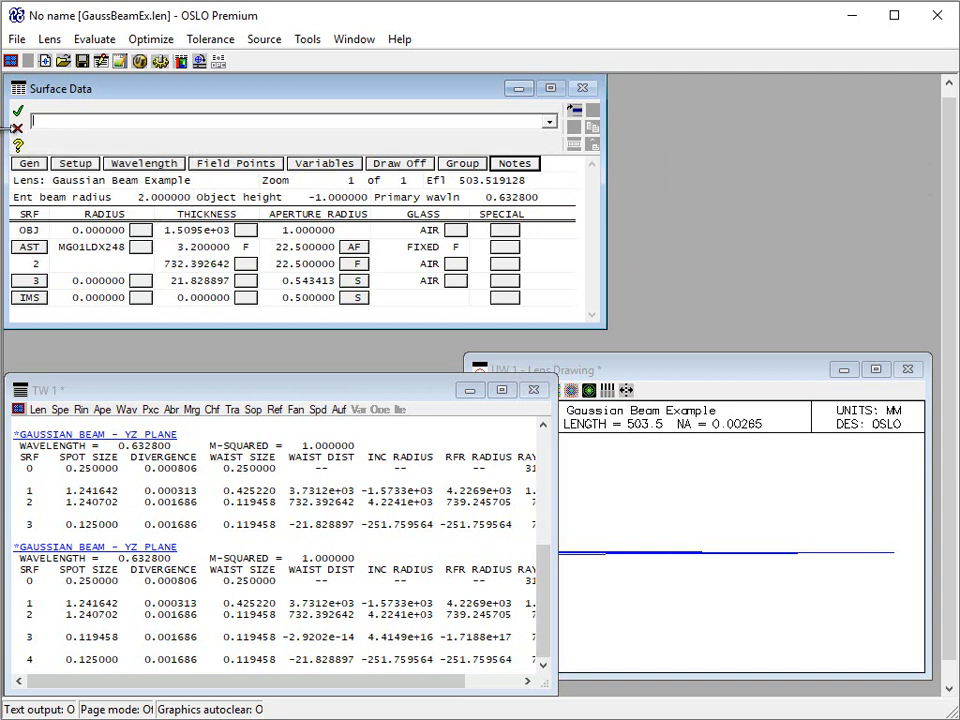
# - Revert all changes to the Gaussian Beam Example lens, reopen its surface data and refresh the lens drawing
pyautogui.click(16, 130)
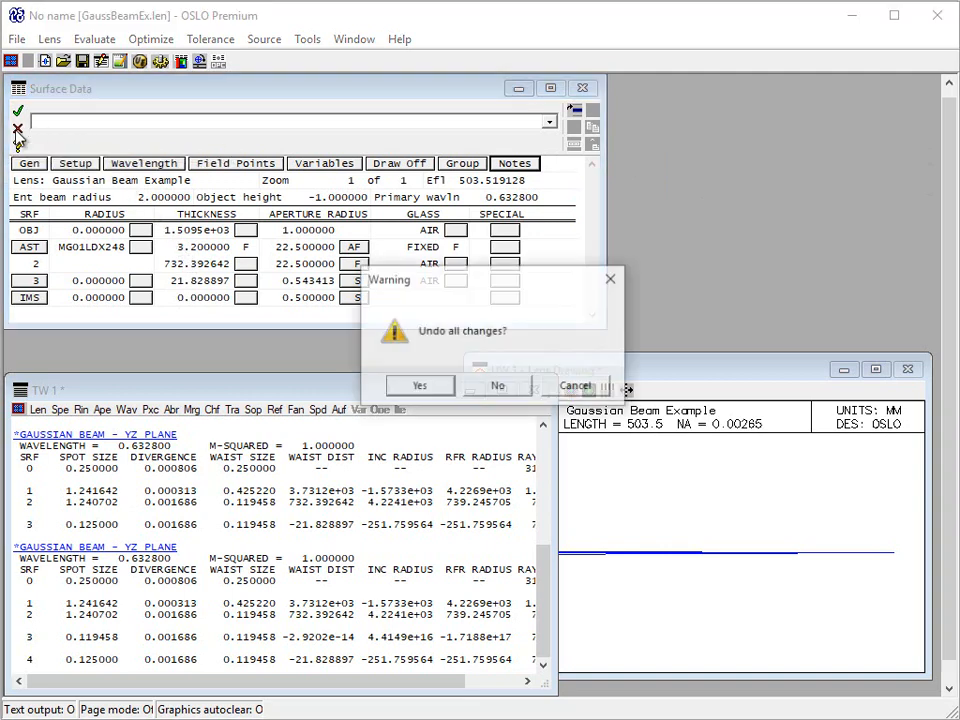
pyautogui.click(420, 387)
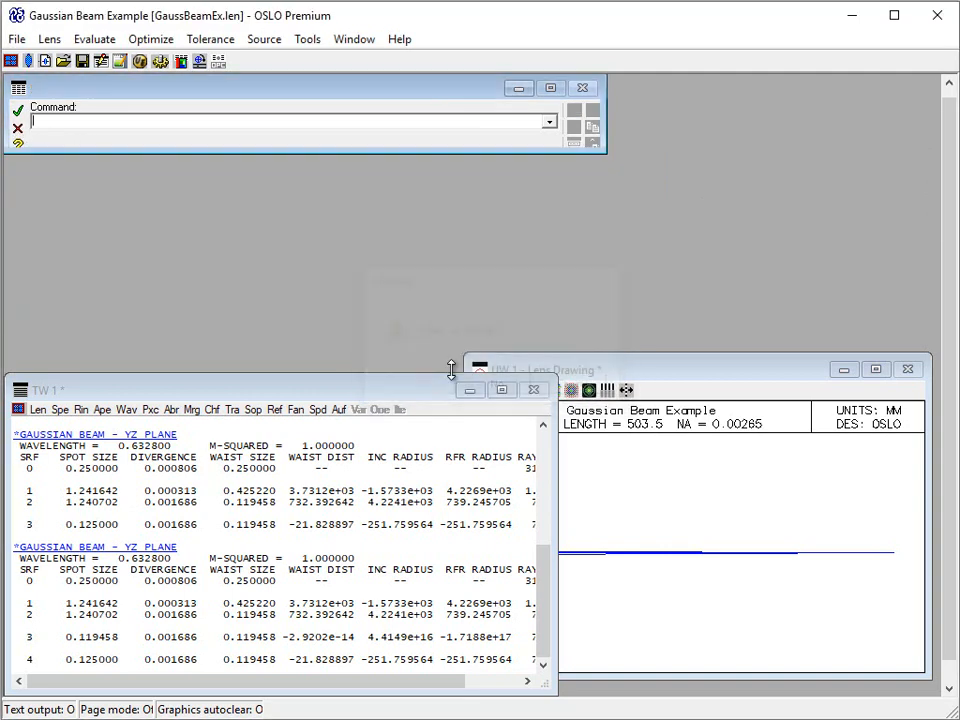
pyautogui.click(29, 62)
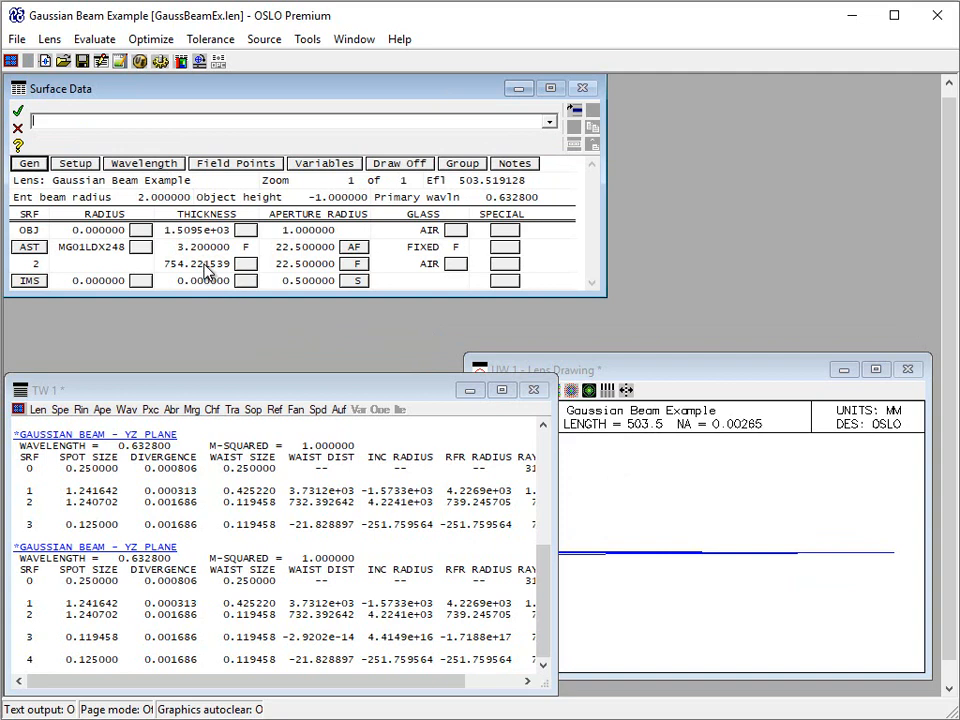
pyautogui.click(680, 546)
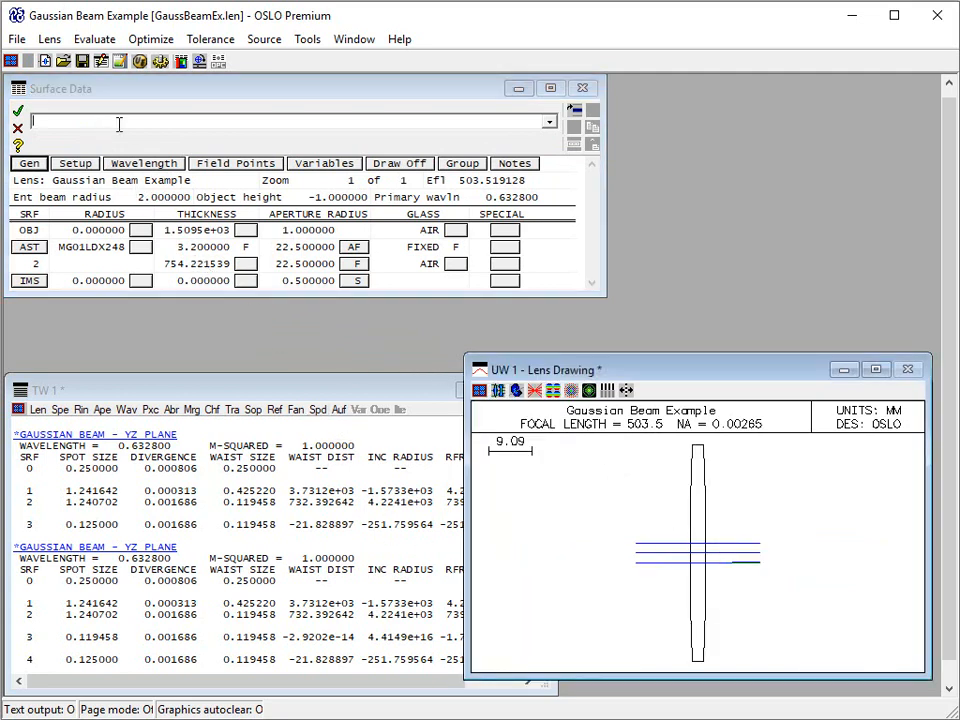
pyautogui.click(156, 104)
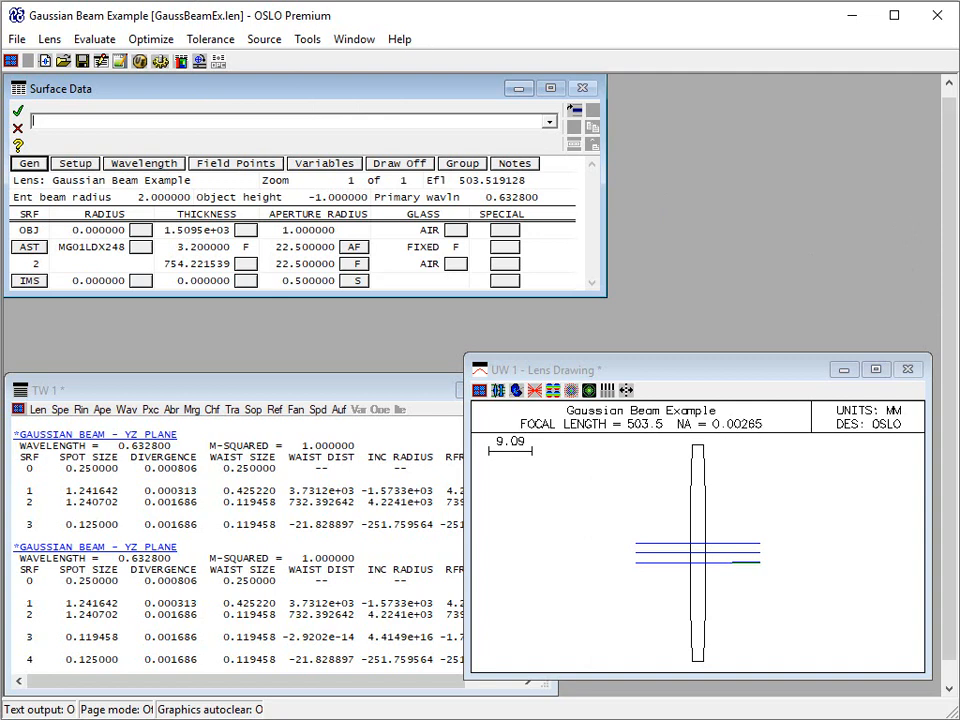
# - Start interactive Gaussian beam tracing and set the waist spot size (w0) on specification surface 0 to 0.25
pyautogui.click(264, 39)
pyautogui.click(320, 82)
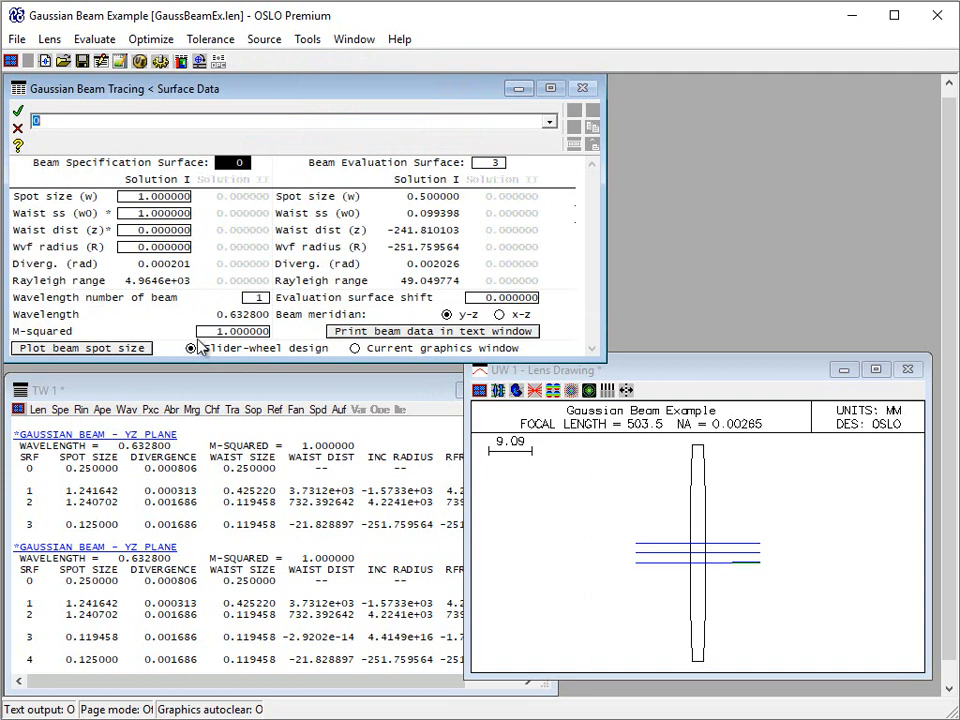
pyautogui.click(150, 213)
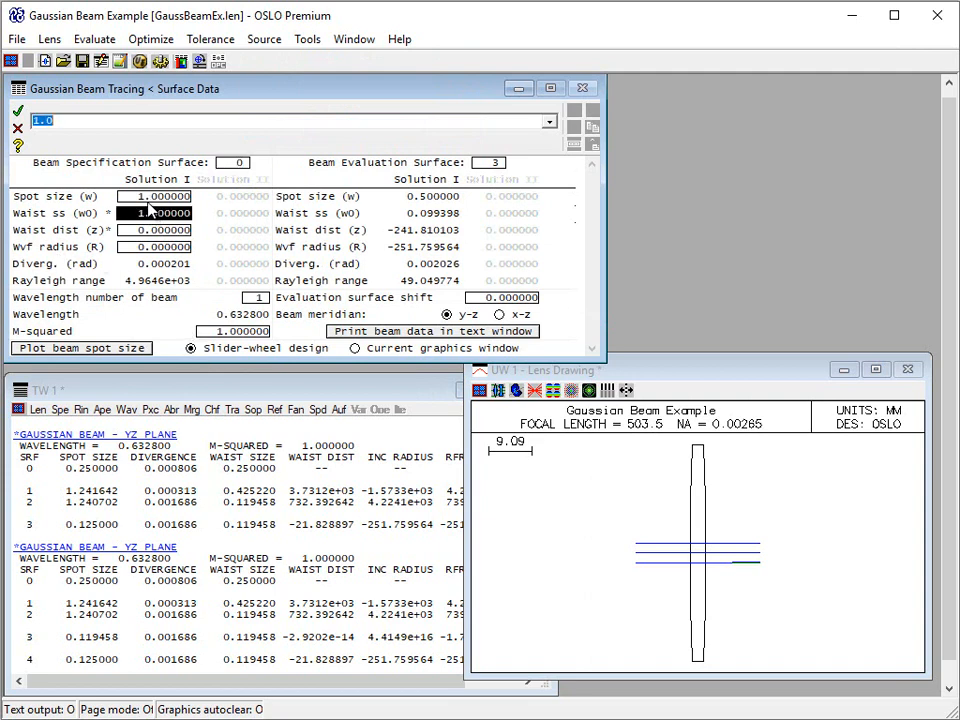
pyautogui.write('0.25')
pyautogui.press('Return')
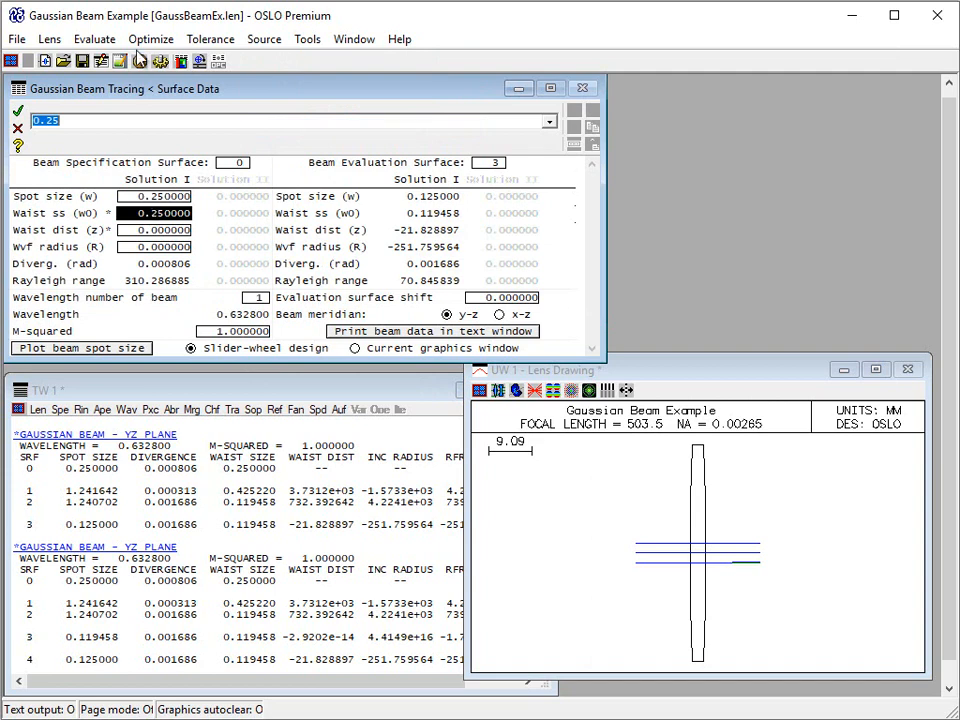
# - Print the paraxial setup of the lens and look up the buffer cells holding the paraxial magnification and effective focal length
pyautogui.click(150, 249)
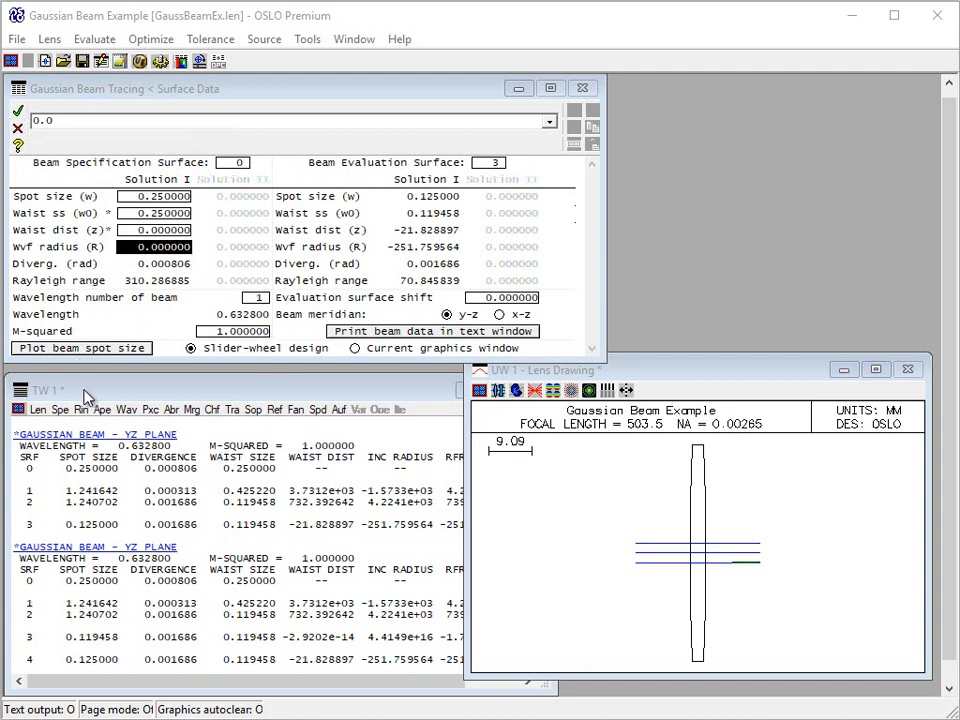
pyautogui.click(80, 42)
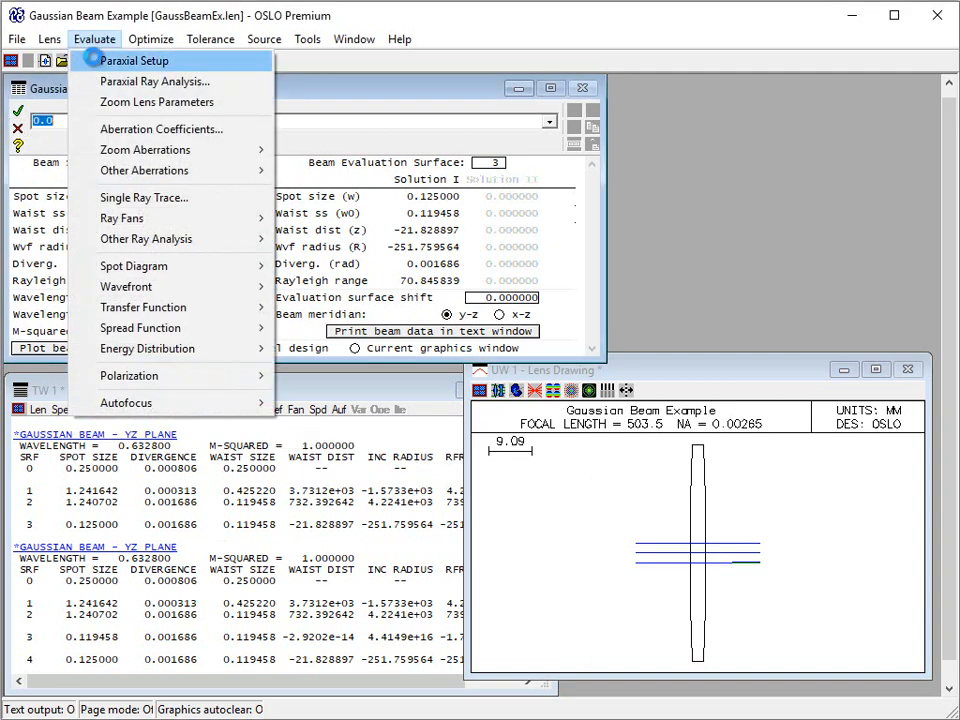
pyautogui.click(96, 60)
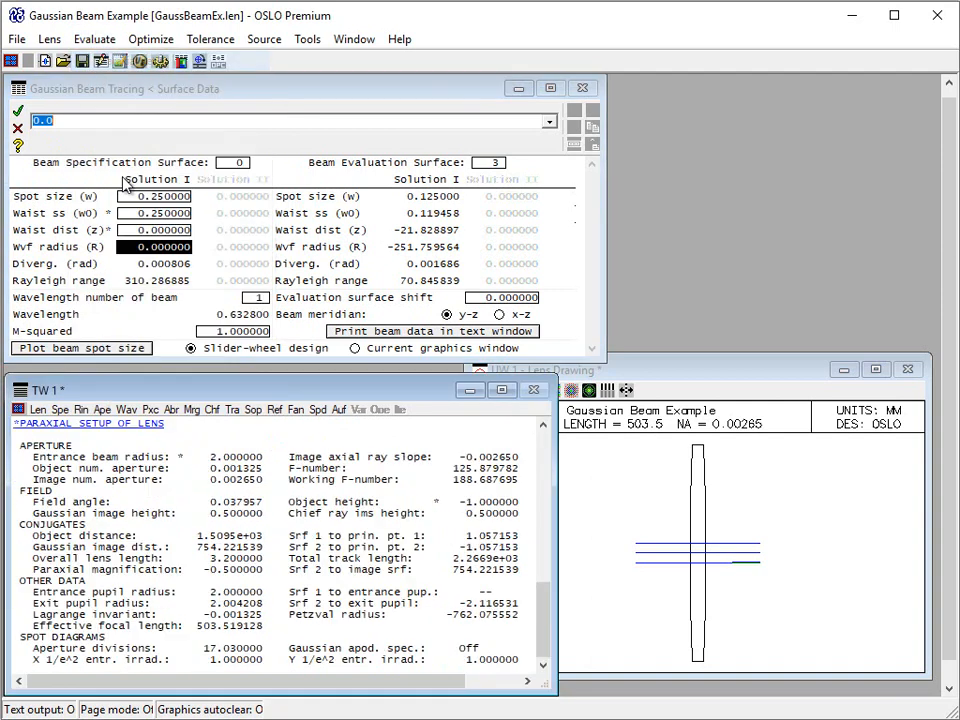
pyautogui.click(225, 569)
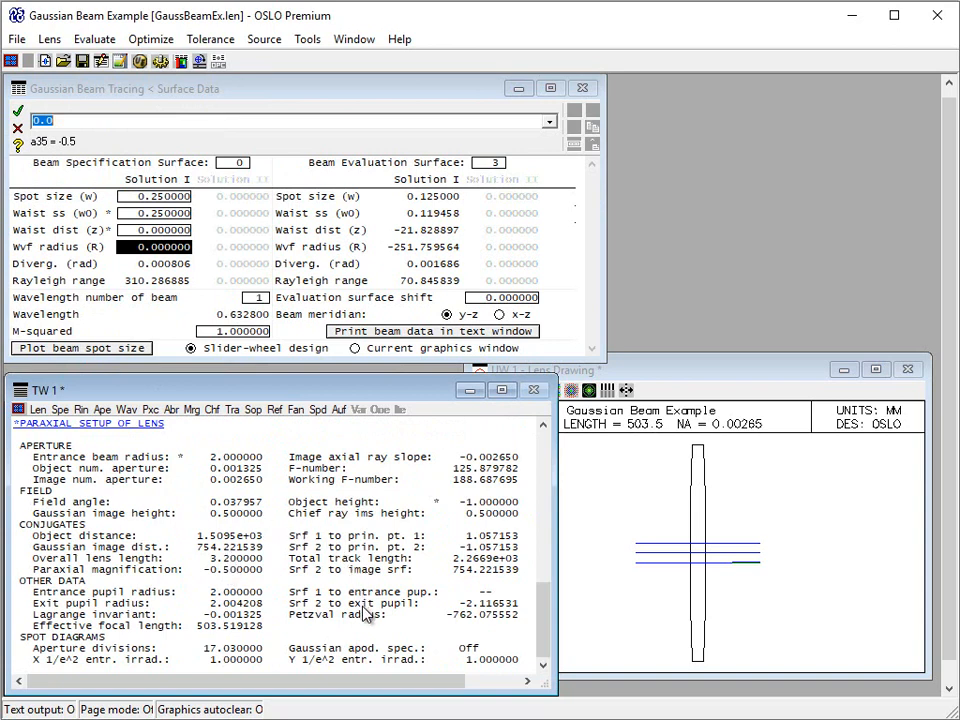
pyautogui.click(225, 626)
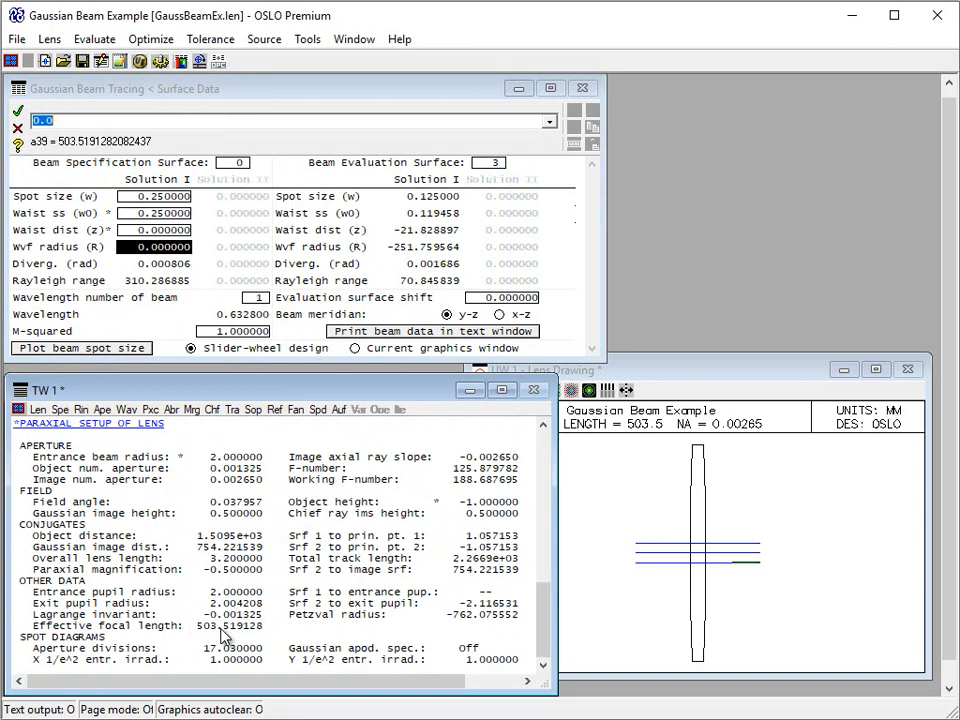
pyautogui.click(229, 578)
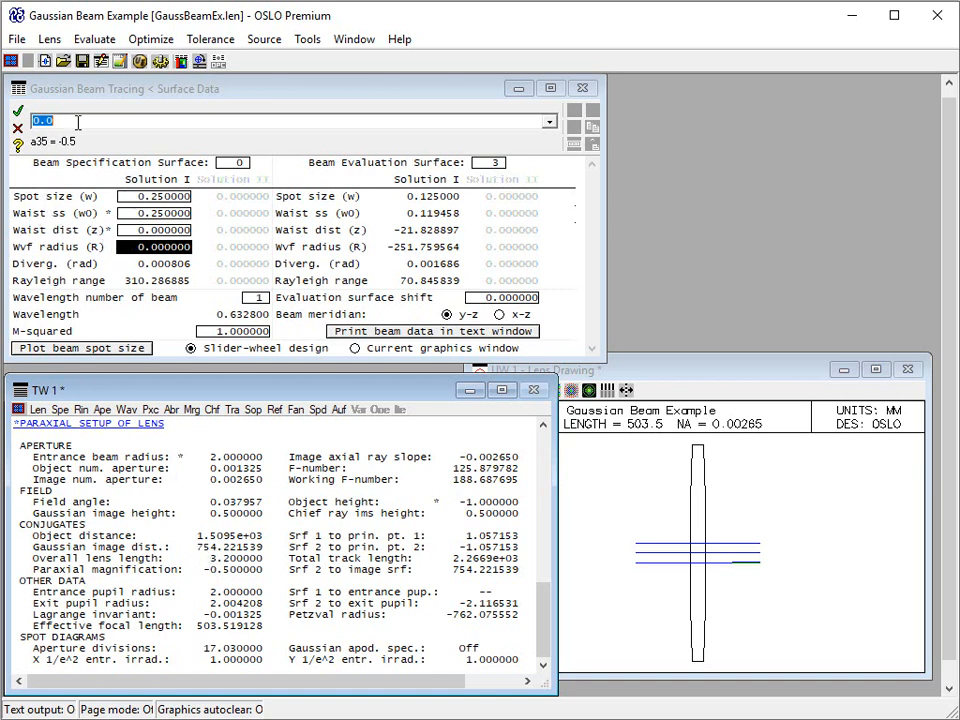
# - Set the specification surface's wavefront radius (R) to -a39/a35 and print the beam data in the text window
pyautogui.click(42, 88)
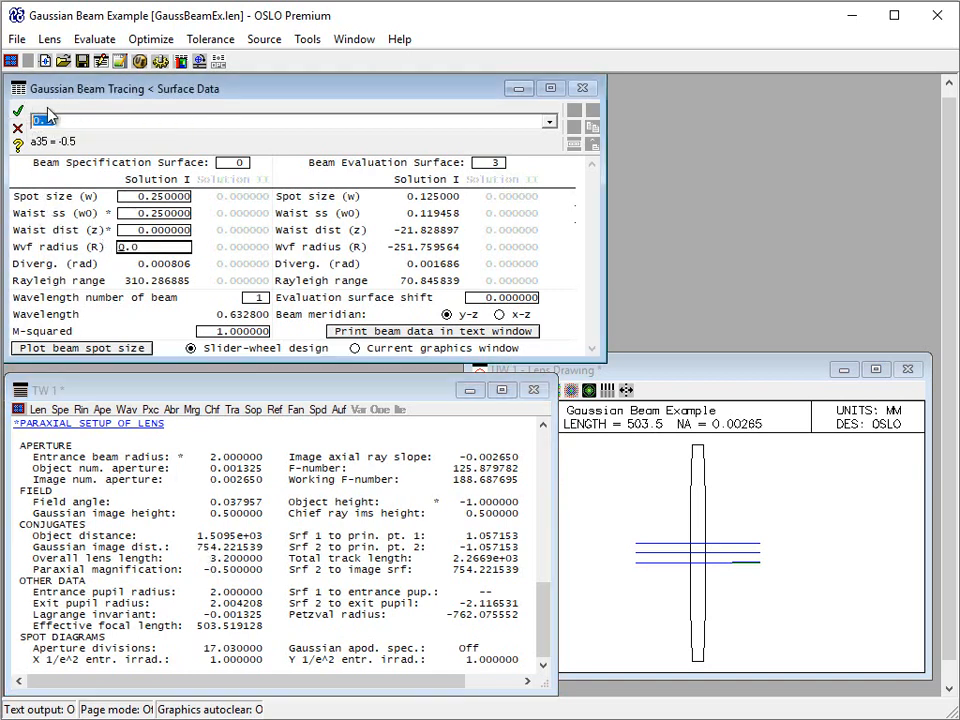
pyautogui.write('-a39/a35')
pyautogui.press('Return')
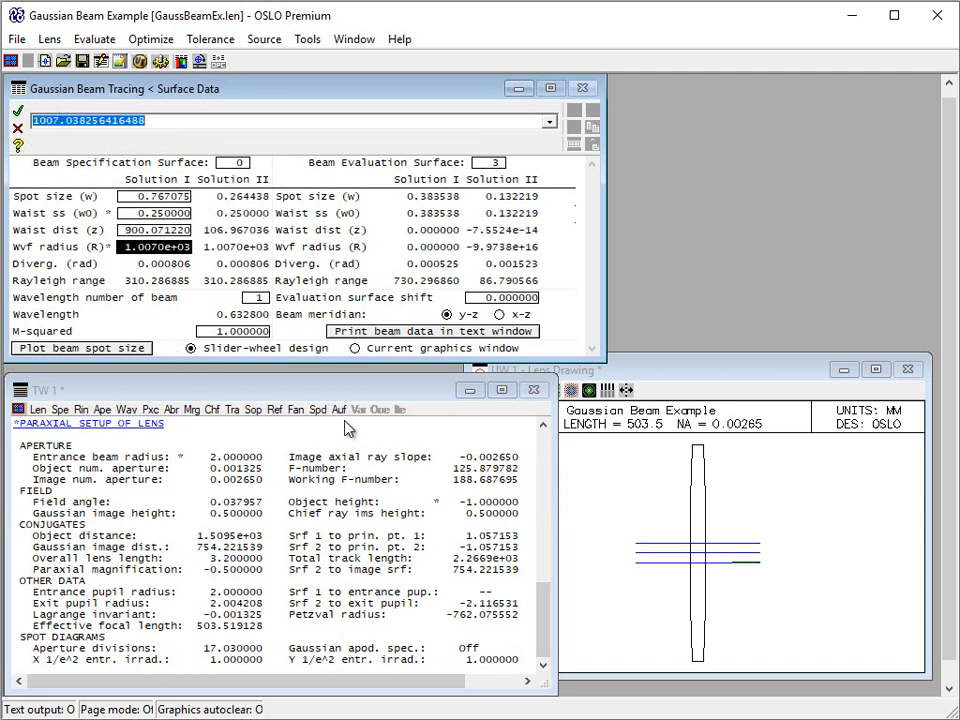
pyautogui.click(371, 335)
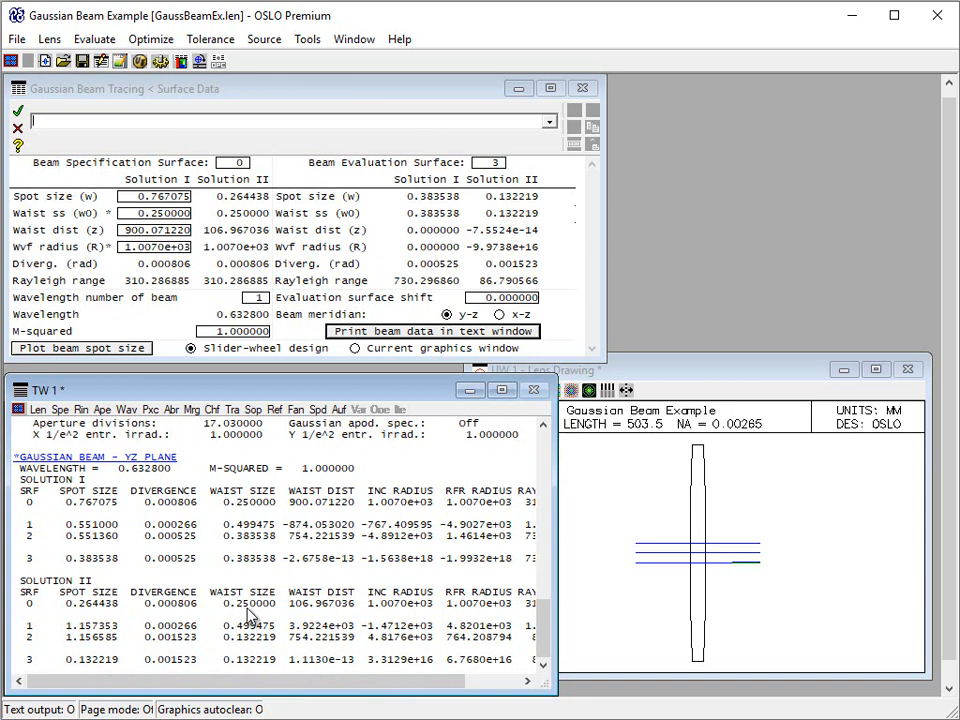
# - Plot the beam spot size with the slider-wheel design and step the position back to 0
pyautogui.click(125, 354)
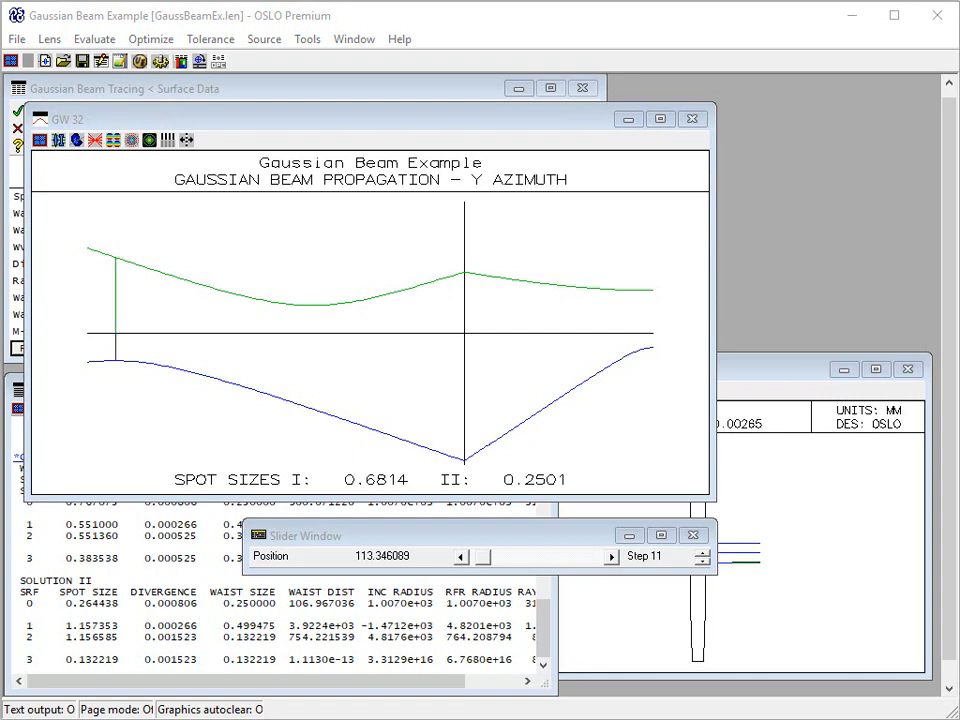
pyautogui.click(461, 557)
pyautogui.click(461, 557)
pyautogui.click(461, 557)
pyautogui.click(461, 557)
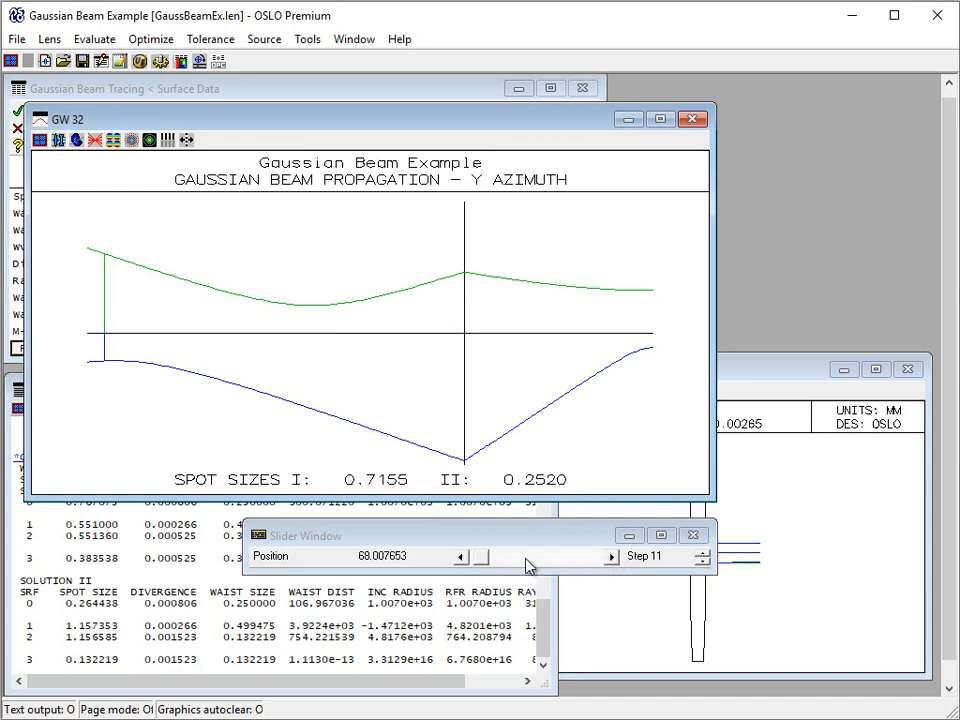
pyautogui.click(462, 558)
pyautogui.click(462, 558)
pyautogui.click(462, 558)
pyautogui.click(462, 558)
pyautogui.click(462, 558)
pyautogui.click(462, 558)
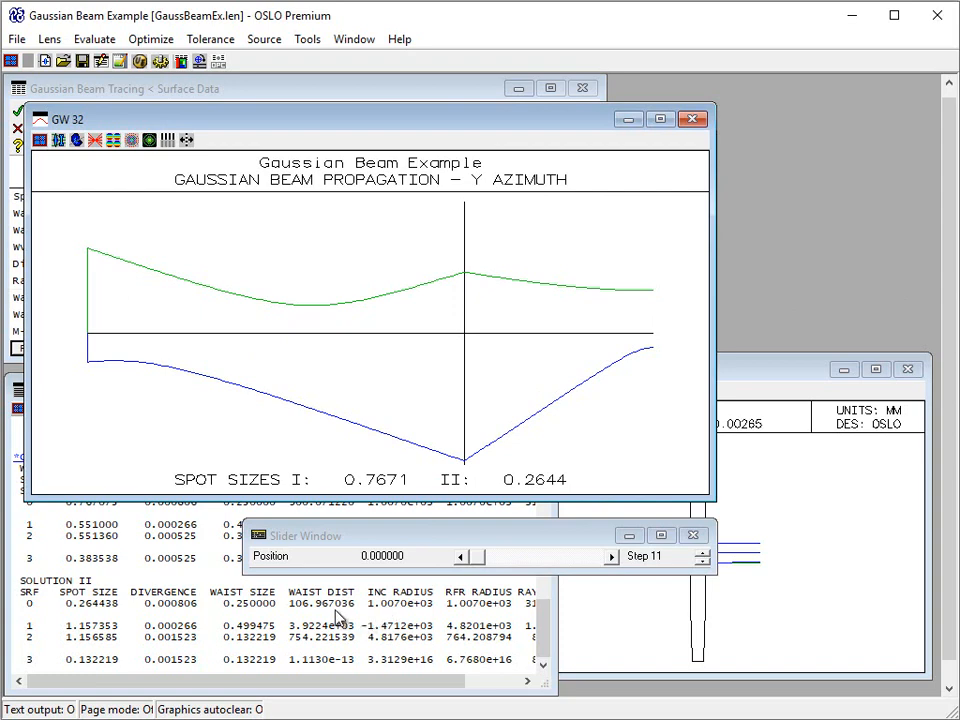
# - Step the plot position forward from the object surface to about 113 to examine the Solution II waist
pyautogui.click(612, 557)
pyautogui.click(612, 557)
pyautogui.click(612, 557)
pyautogui.click(612, 557)
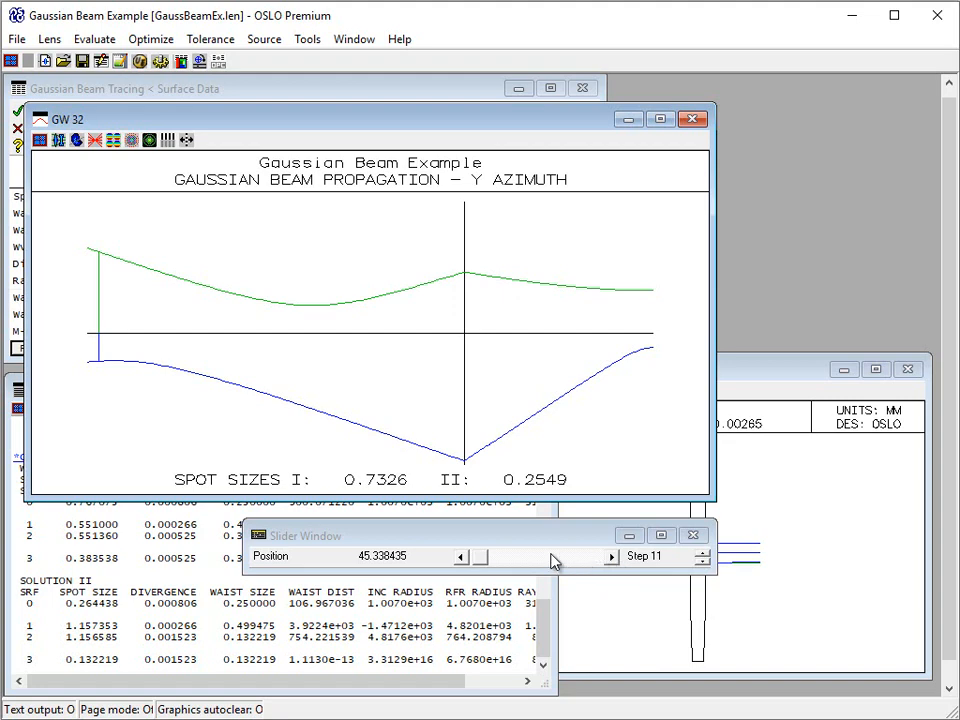
pyautogui.click(612, 557)
pyautogui.click(612, 557)
pyautogui.click(612, 557)
pyautogui.click(612, 557)
pyautogui.click(612, 557)
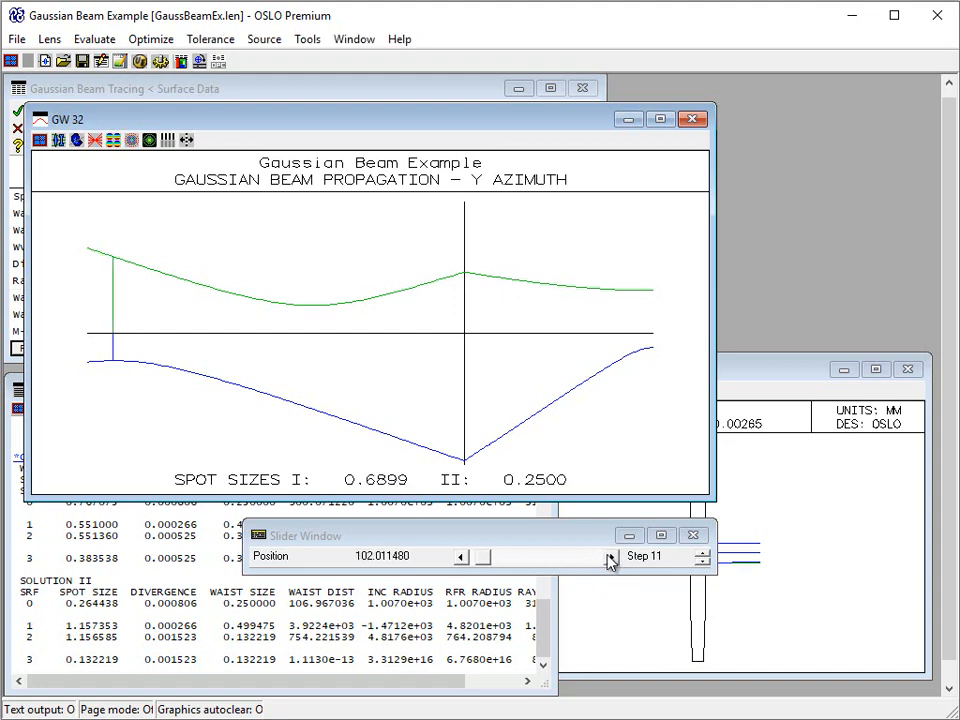
pyautogui.click(612, 557)
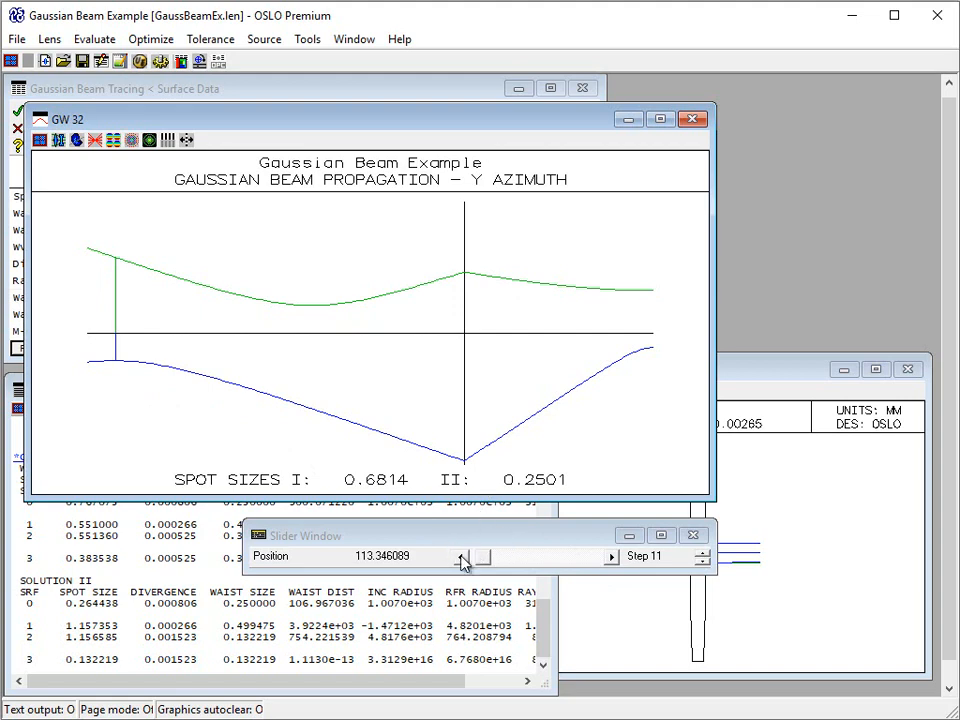
# - Advance the plot position to the image surface at 2.2669e+03 to examine both spot sizes, and close the propagation plot
pyautogui.click(612, 557)
pyautogui.click(612, 557)
pyautogui.click(612, 557)
pyautogui.click(612, 557)
pyautogui.click(612, 557)
pyautogui.click(612, 557)
pyautogui.click(612, 557)
pyautogui.click(612, 557)
pyautogui.click(612, 557)
pyautogui.click(612, 557)
pyautogui.click(612, 557)
pyautogui.moveTo(490, 557); pyautogui.dragTo(612, 560)
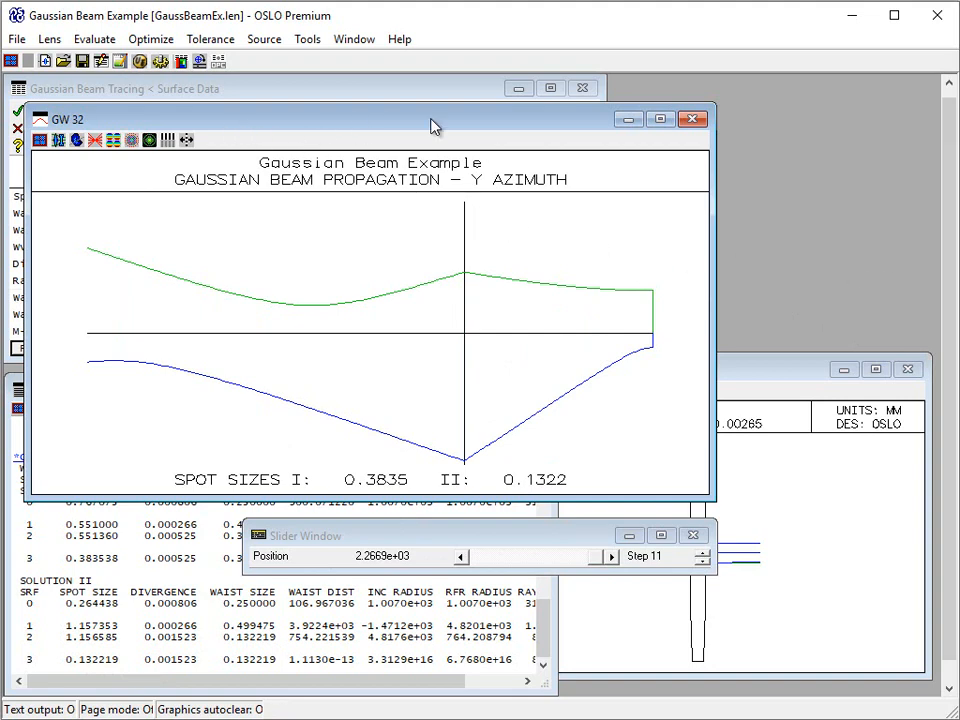
pyautogui.click(692, 119)
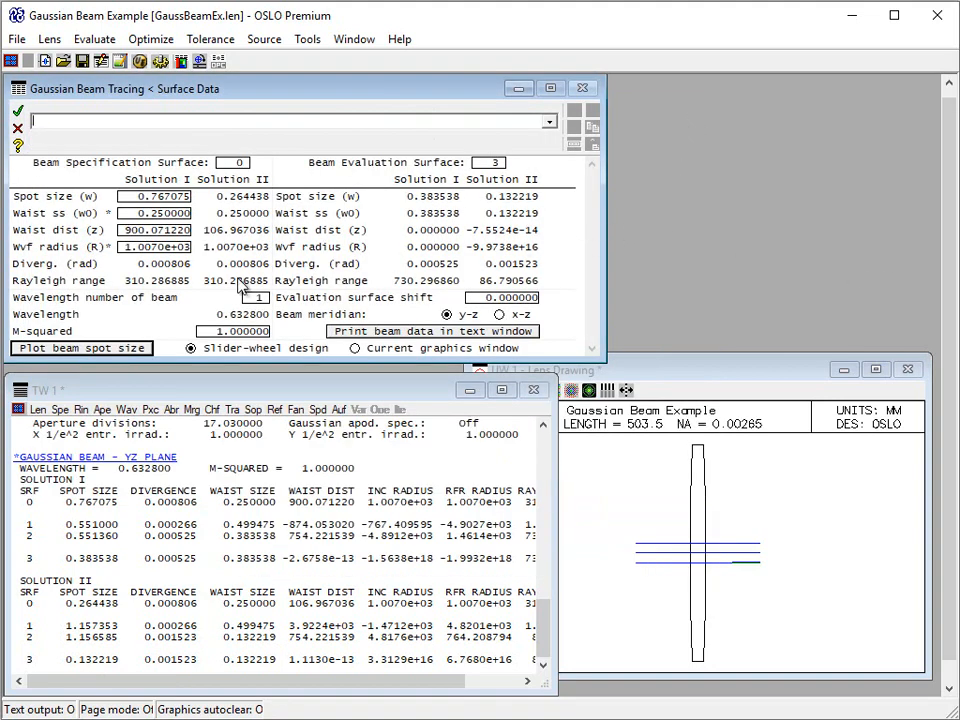